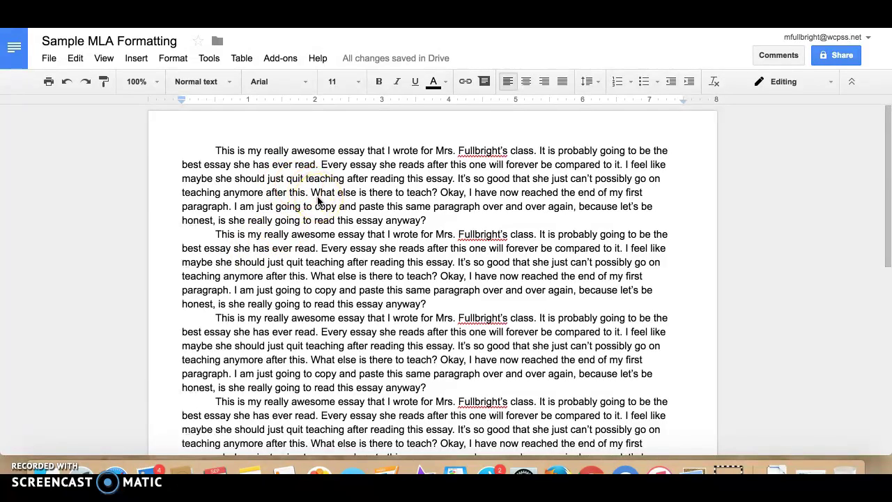
- Add a line above the first paragraph reading "Student's Name", keeping the essay's opening paragraph indented below it
{"action": "left_click", "coordinate": [215, 150]}
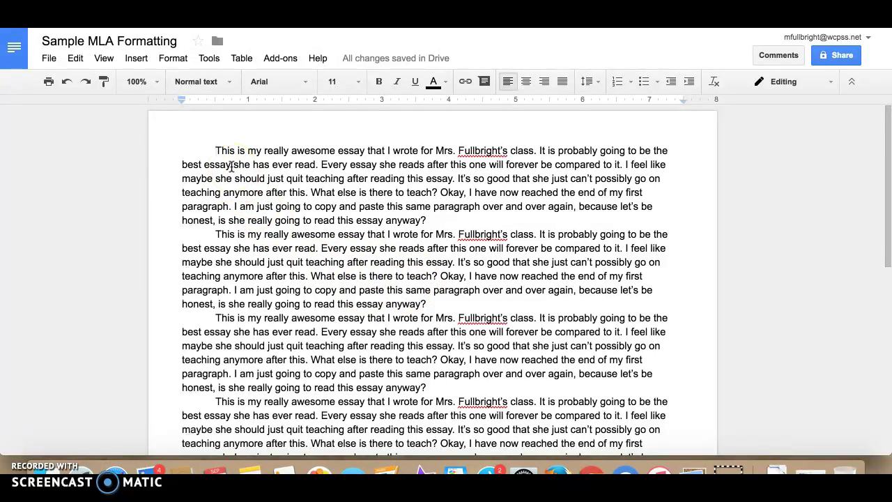
{"action": "key", "text": "Return"}
{"action": "key", "text": "Tab"}
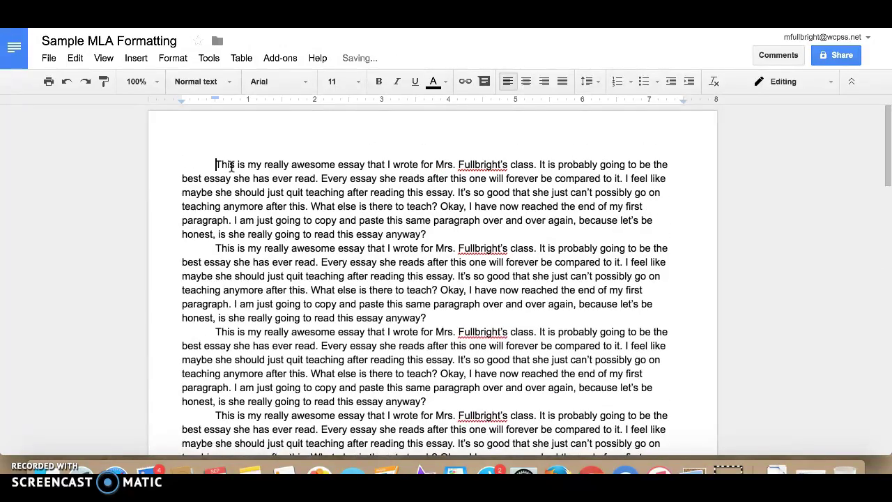
{"action": "key", "text": "Up"}
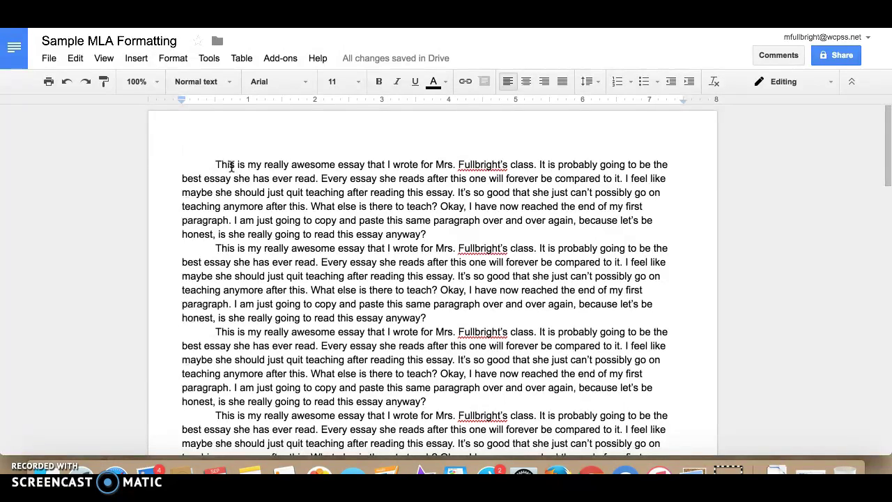
{"action": "type", "text": "Steve"}
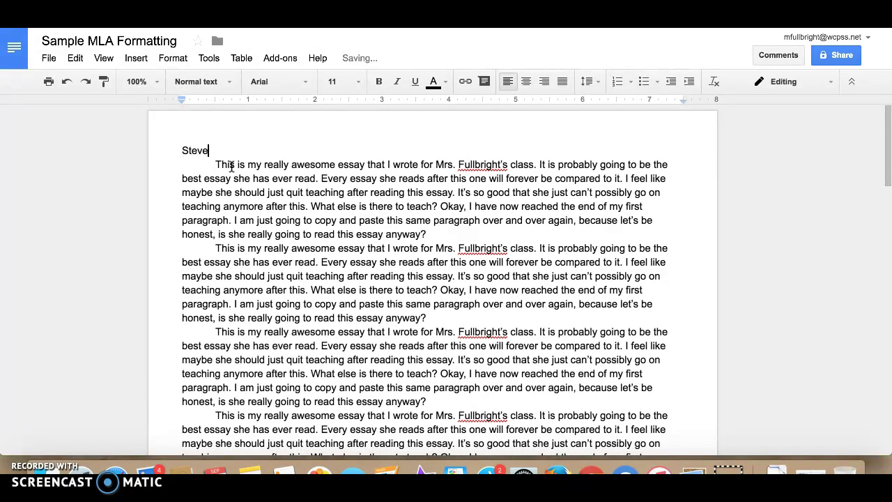
{"action": "type", "text": "dent'"}
{"action": "type", "text": "s Name"}
{"action": "key", "text": "Return"}
- Complete the heading block with "Teacher's Name", "Course Name" and "Date" on separate lines under the student line
{"action": "type", "text": "Teacher'"}
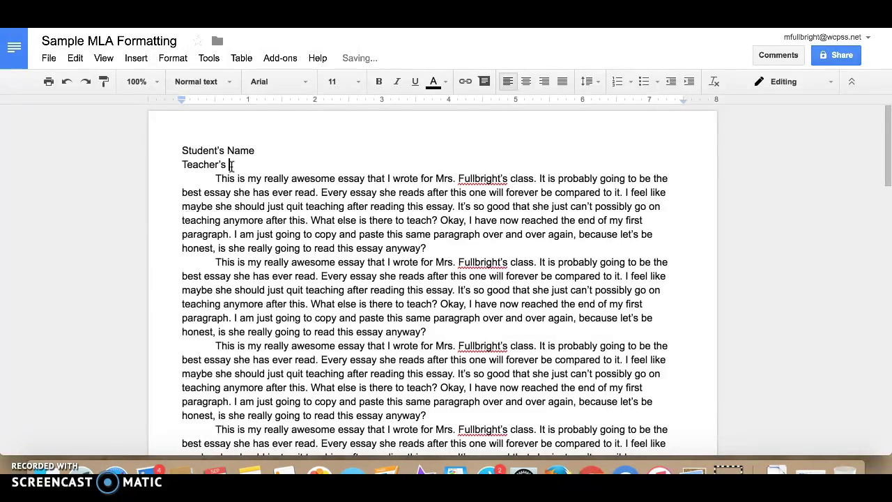
{"action": "type", "text": "s Name"}
{"action": "key", "text": "Return"}
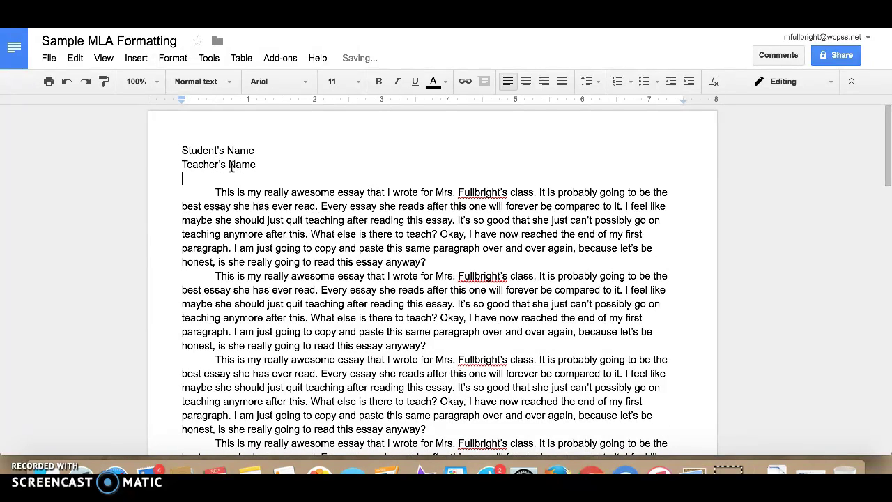
{"action": "type", "text": "Course N"}
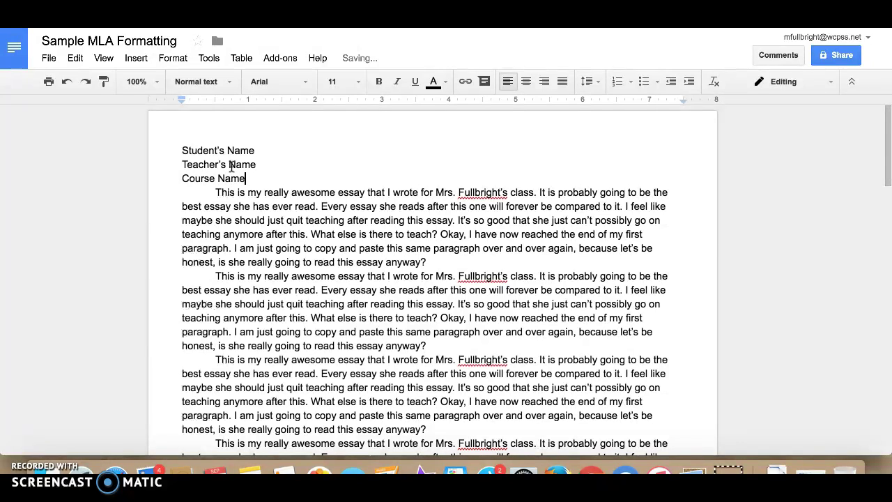
{"action": "type", "text": "ame"}
{"action": "key", "text": "Return"}
{"action": "type", "text": "Date"}
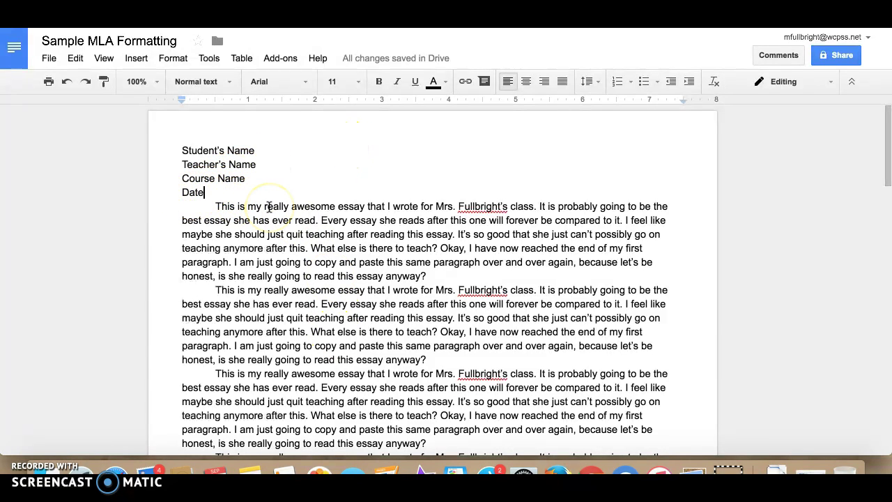
- Add the title "My Really Awesome Title" on its own line below the date and center it
{"action": "key", "text": "Return"}
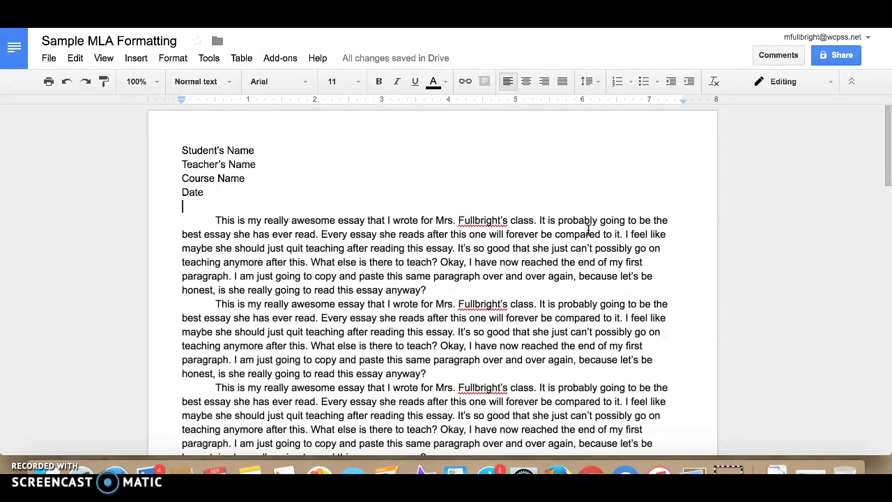
{"action": "type", "text": "My Really Awesome Title"}
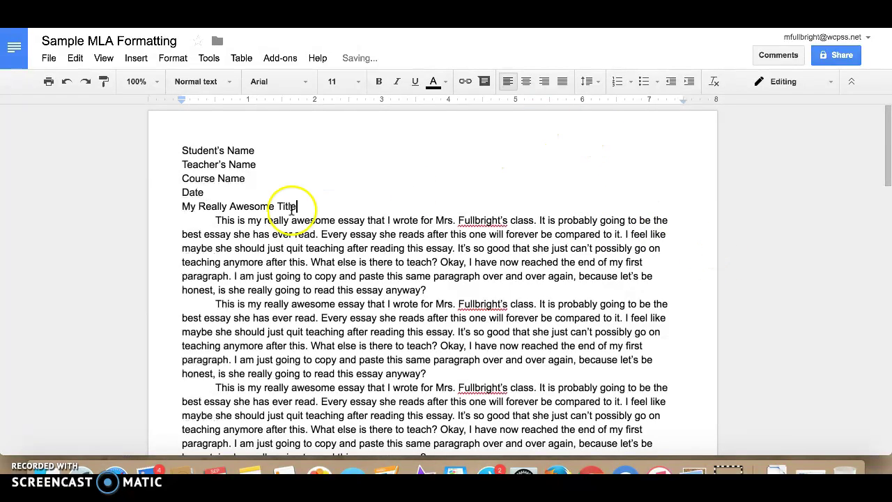
{"action": "left_click_drag", "start_coordinate": [297, 206], "coordinate": [182, 206]}
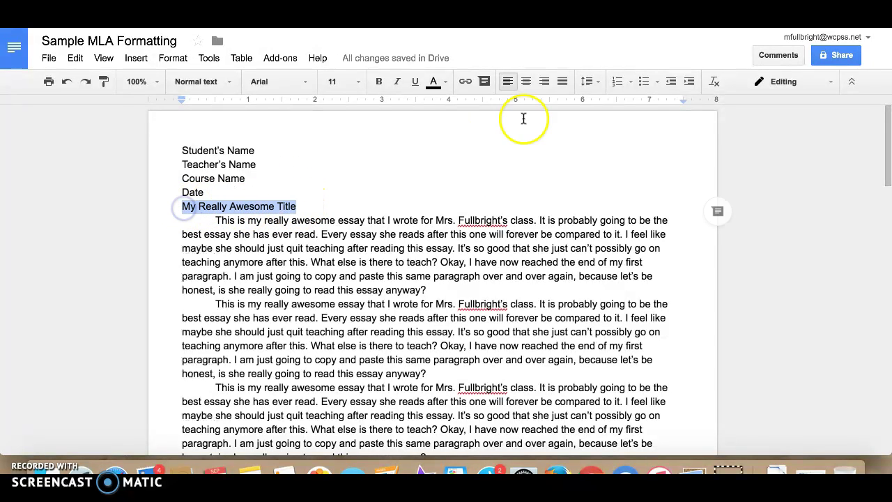
{"action": "left_click", "coordinate": [526, 82]}
{"action": "left_click", "coordinate": [420, 206]}
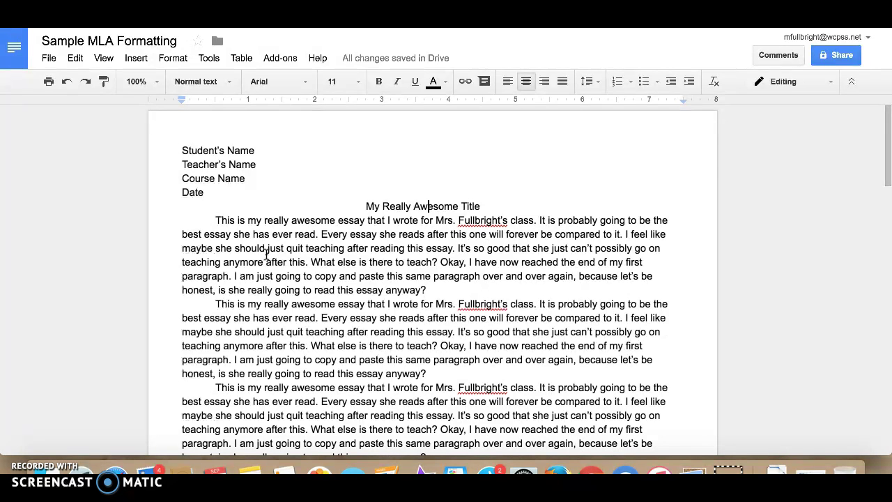
- Set the line spacing of the entire document to Double
{"action": "key", "text": "super+a"}
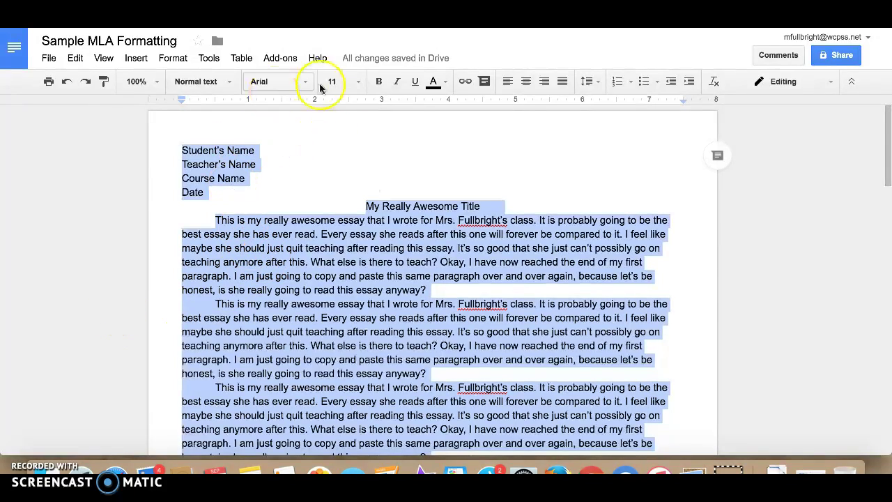
{"action": "left_click", "coordinate": [588, 82]}
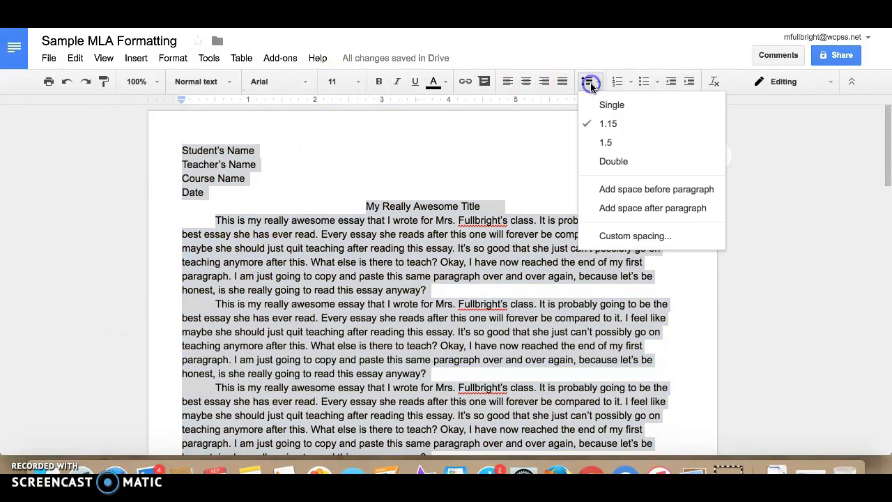
{"action": "left_click", "coordinate": [617, 162]}
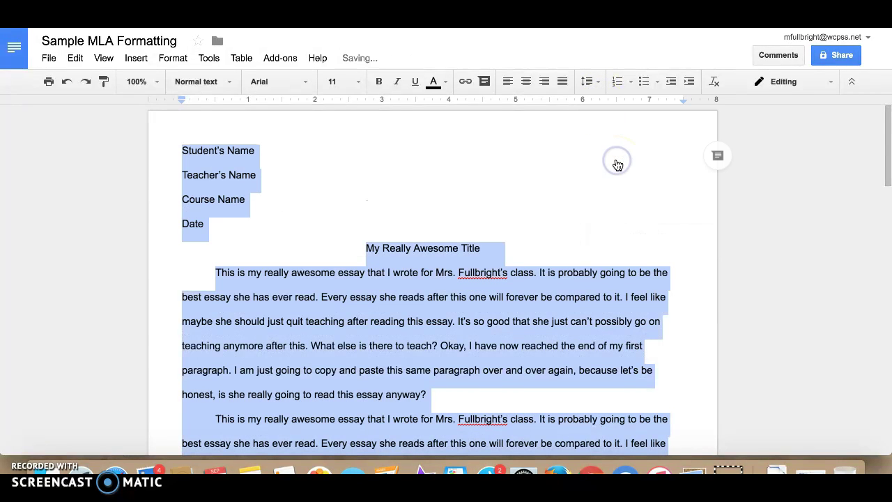
{"action": "left_click", "coordinate": [376, 297]}
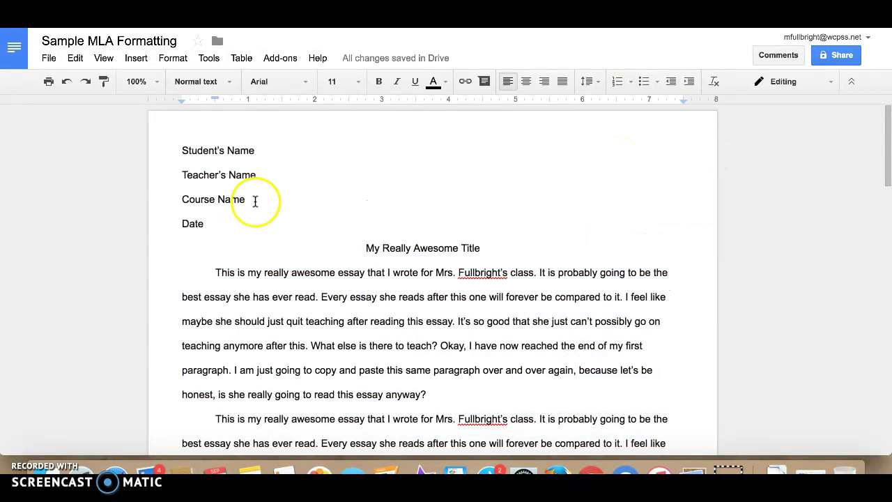
- Set the page's top, bottom, left and right margins to 1 inch each
{"action": "left_click", "coordinate": [178, 156]}
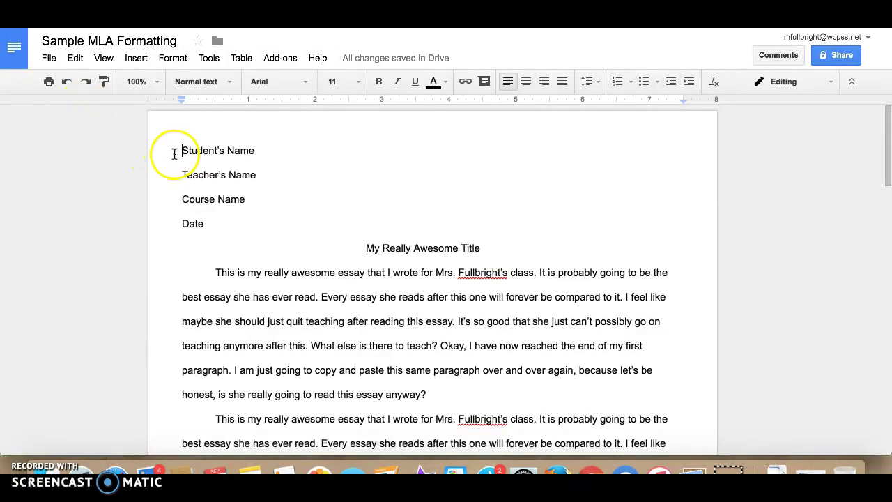
{"action": "left_click", "coordinate": [50, 60]}
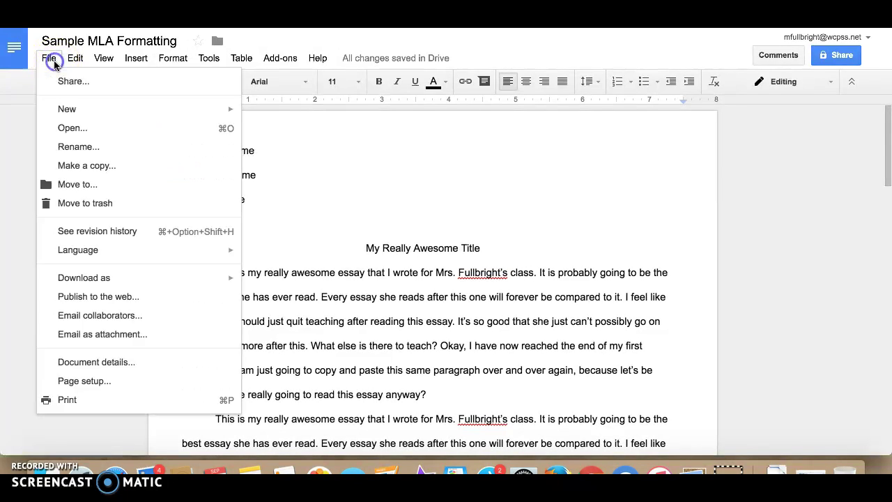
{"action": "left_click", "coordinate": [90, 384]}
{"action": "left_click", "coordinate": [545, 192]}
{"action": "left_click_drag", "start_coordinate": [546, 192], "coordinate": [507, 193]}
{"action": "type", "text": "1"}
{"action": "key", "text": "Tab"}
{"action": "type", "text": "1"}
{"action": "key", "text": "Tab"}
{"action": "type", "text": "1"}
{"action": "key", "text": "Tab"}
{"action": "type", "text": "1"}
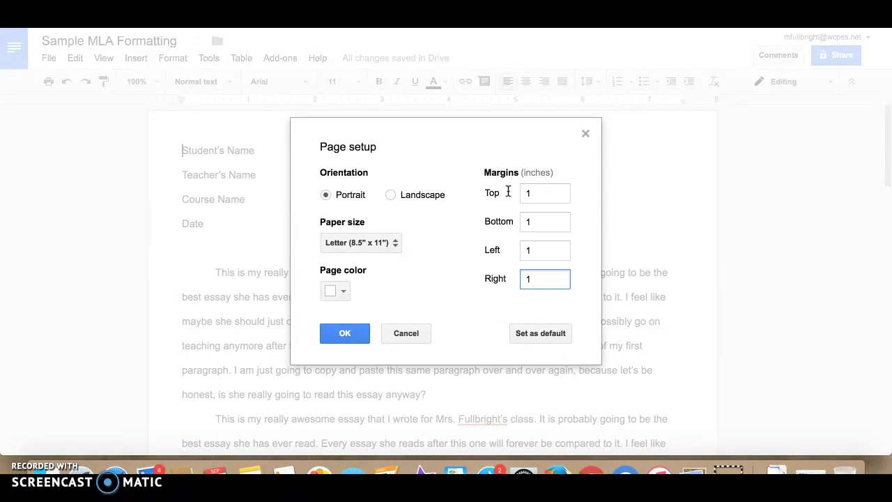
{"action": "left_click", "coordinate": [344, 334]}
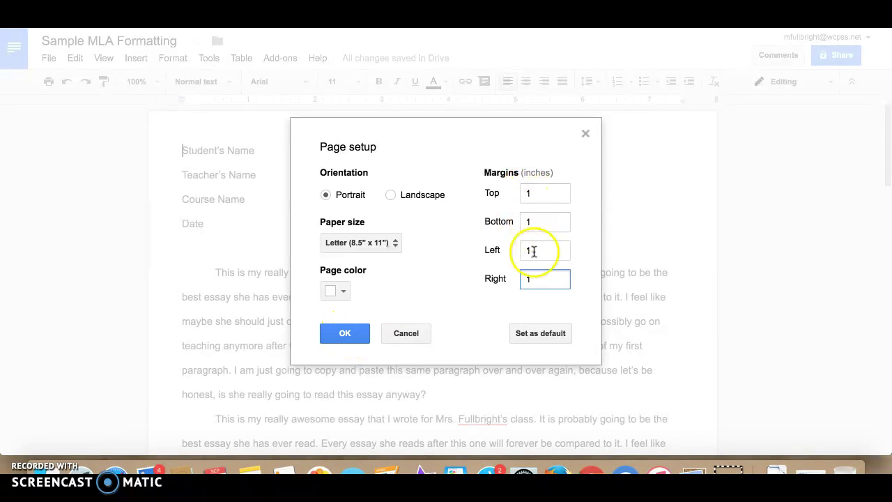
{"action": "left_click", "coordinate": [347, 334]}
{"action": "left_click", "coordinate": [416, 281]}
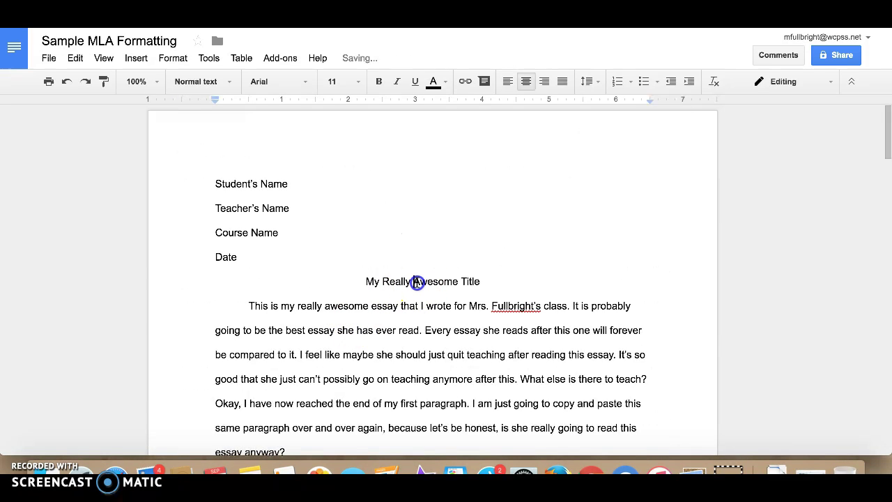
- Insert automatic page numbers in the header starting on the first page and right-align them
{"action": "left_click", "coordinate": [647, 136]}
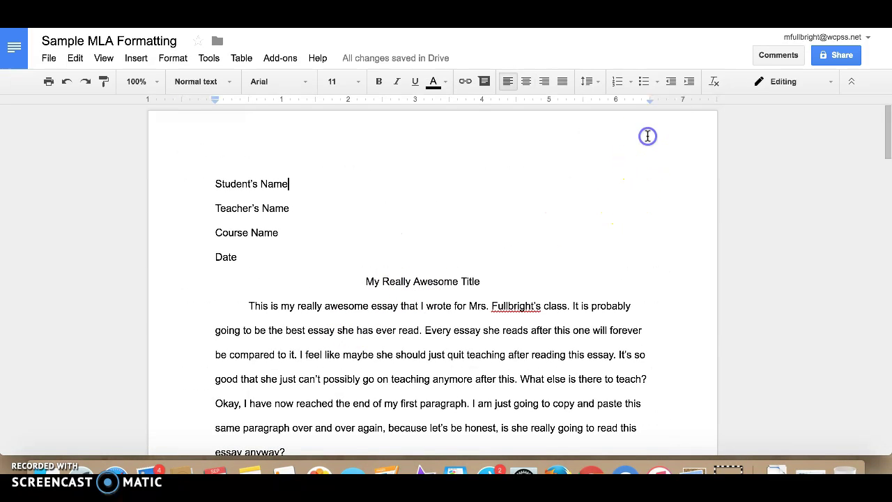
{"action": "double_click", "coordinate": [641, 133]}
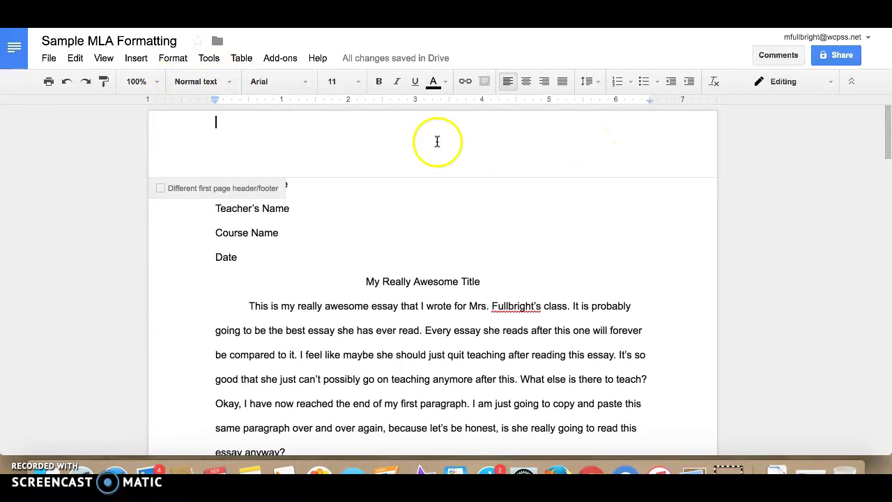
{"action": "left_click", "coordinate": [137, 59]}
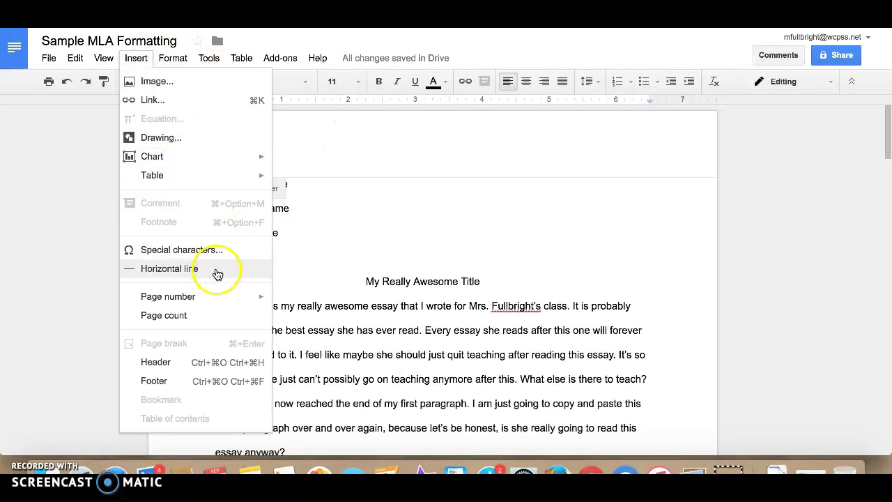
{"action": "mouse_move", "coordinate": [215, 302]}
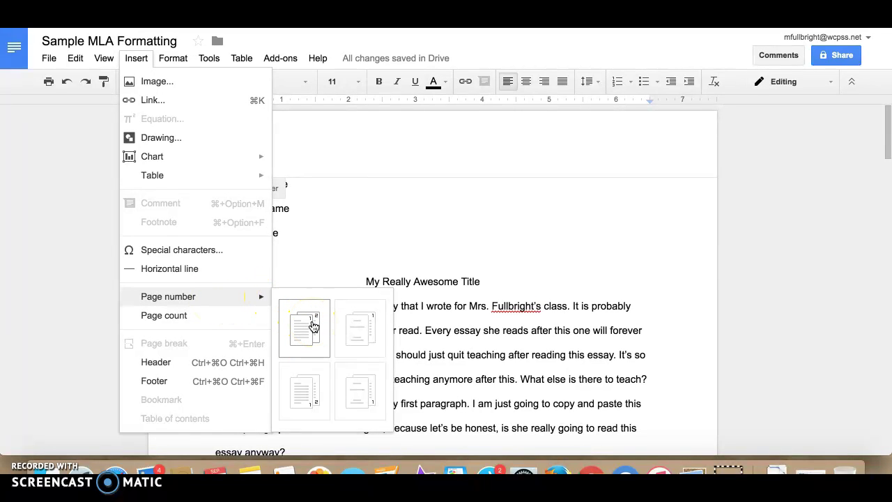
{"action": "left_click", "coordinate": [313, 326]}
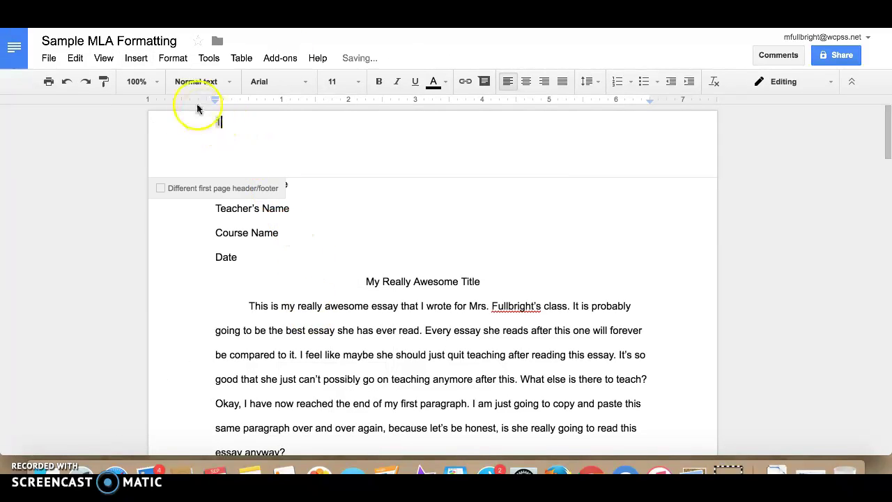
{"action": "left_click", "coordinate": [544, 82]}
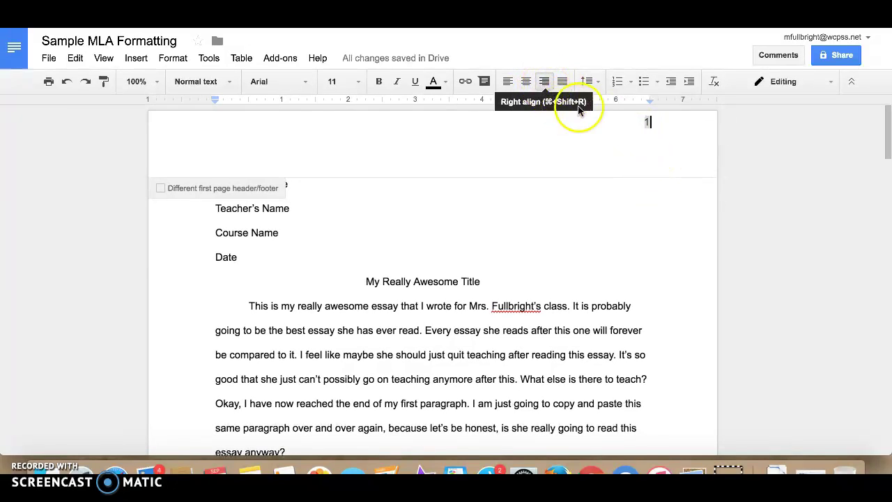
- Add "Last Name" and a space before the page number in the header, and return to the body text
{"action": "left_click", "coordinate": [636, 124]}
{"action": "double_click", "coordinate": [637, 124]}
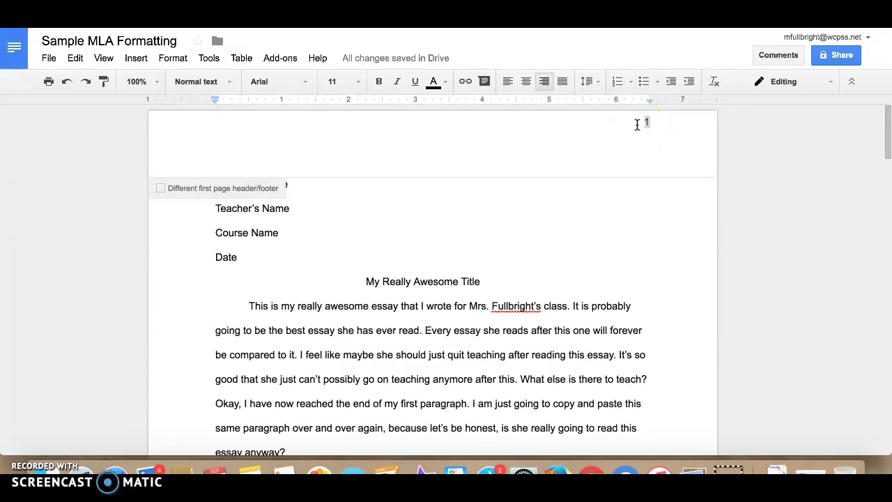
{"action": "type", "text": "Ba"}
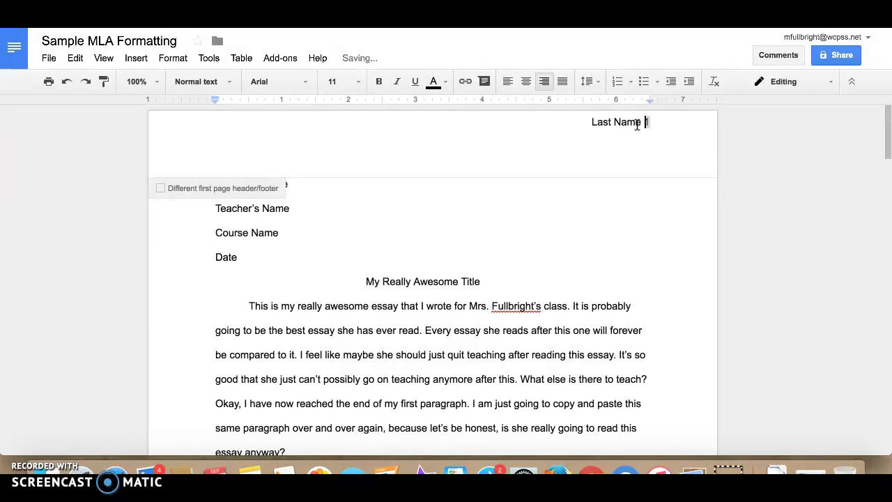
{"action": "left_click", "coordinate": [725, 302]}
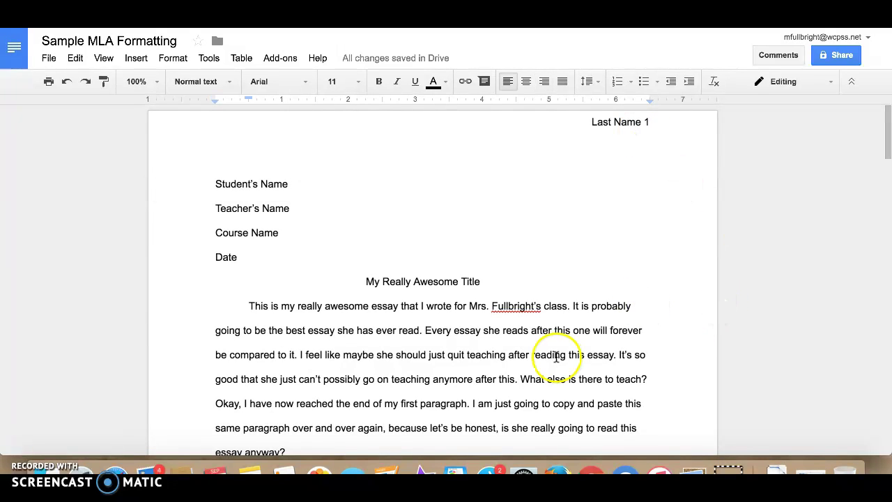
- Check the last name and page number header on the pages after the first
{"action": "scroll", "coordinate": [555, 356], "scroll_direction": "down", "scroll_amount": 10}
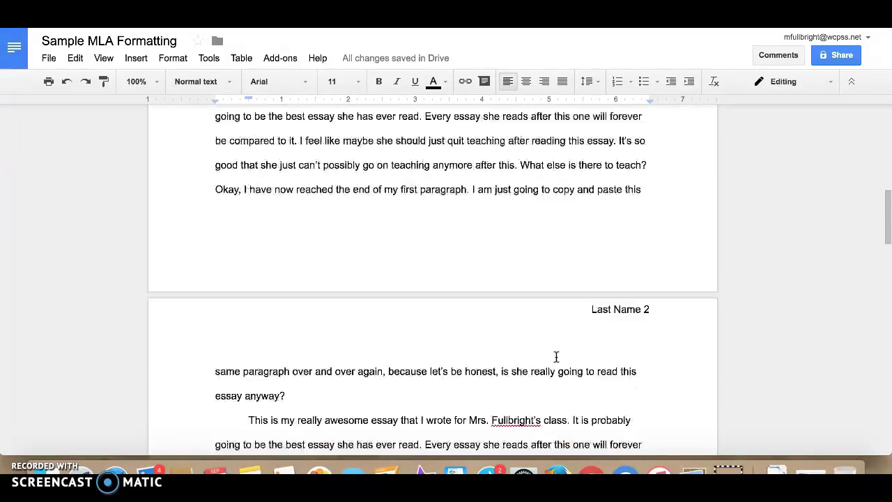
{"action": "scroll", "coordinate": [555, 356], "scroll_direction": "down", "scroll_amount": 2}
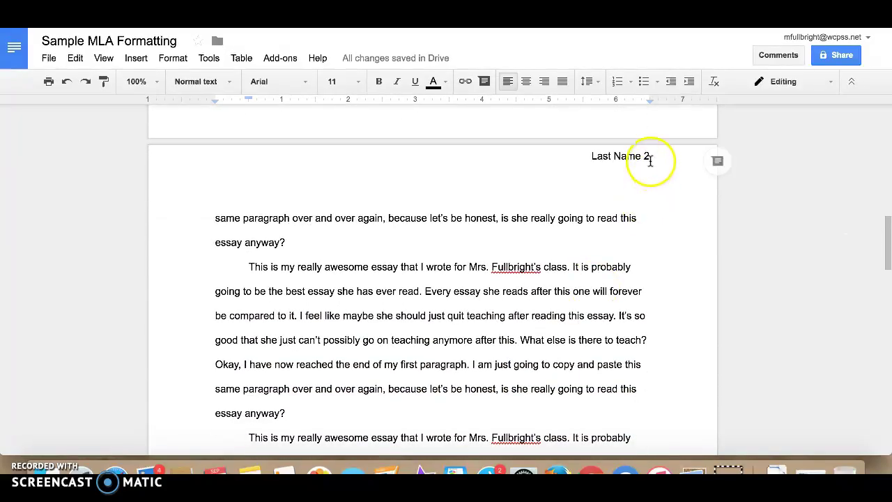
{"action": "scroll", "coordinate": [553, 302], "scroll_direction": "down", "scroll_amount": 7}
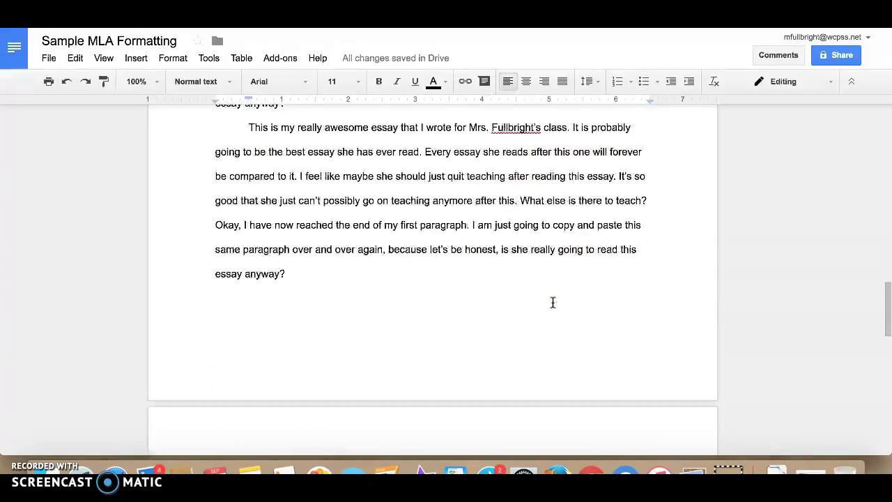
{"action": "scroll", "coordinate": [553, 302], "scroll_direction": "up", "scroll_amount": 1}
{"action": "scroll", "coordinate": [552, 302], "scroll_direction": "up", "scroll_amount": 15}
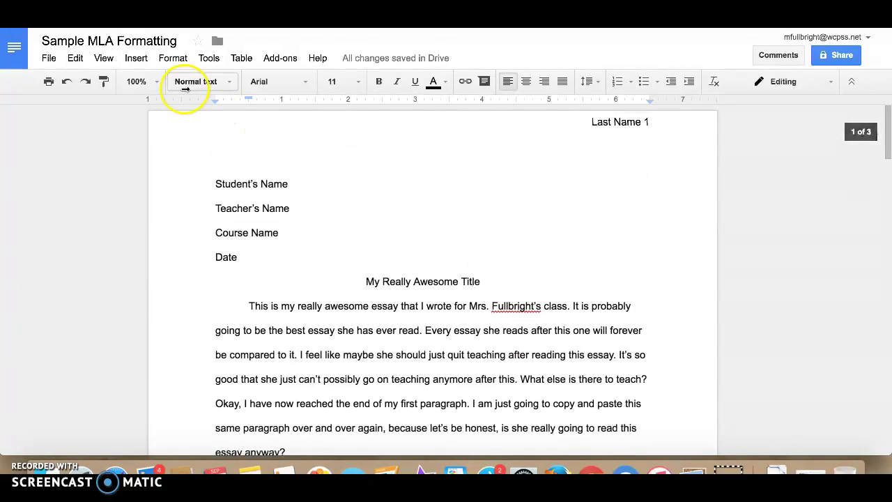